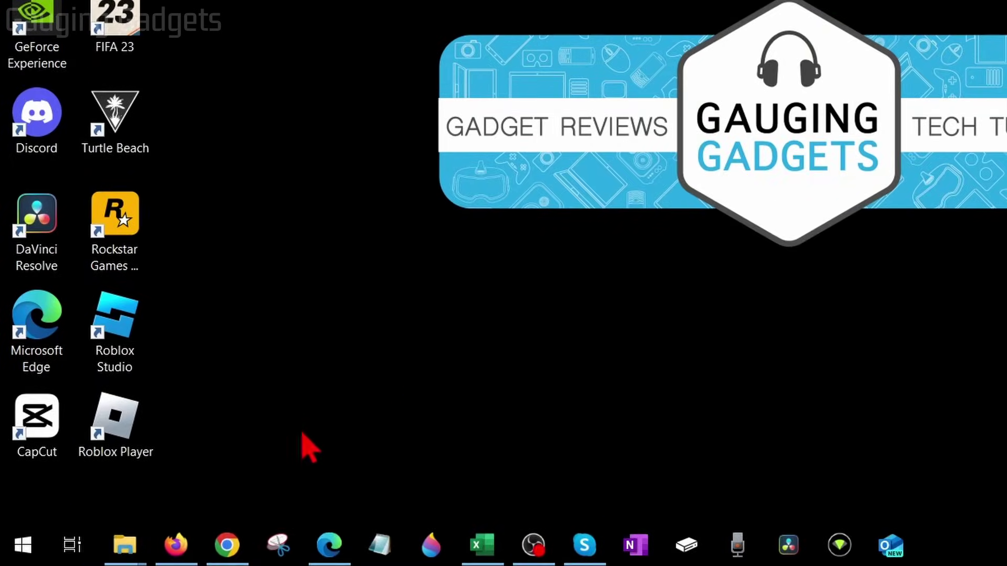
Open the Start menu's Power options to restart Windows.
left_click(22, 546)
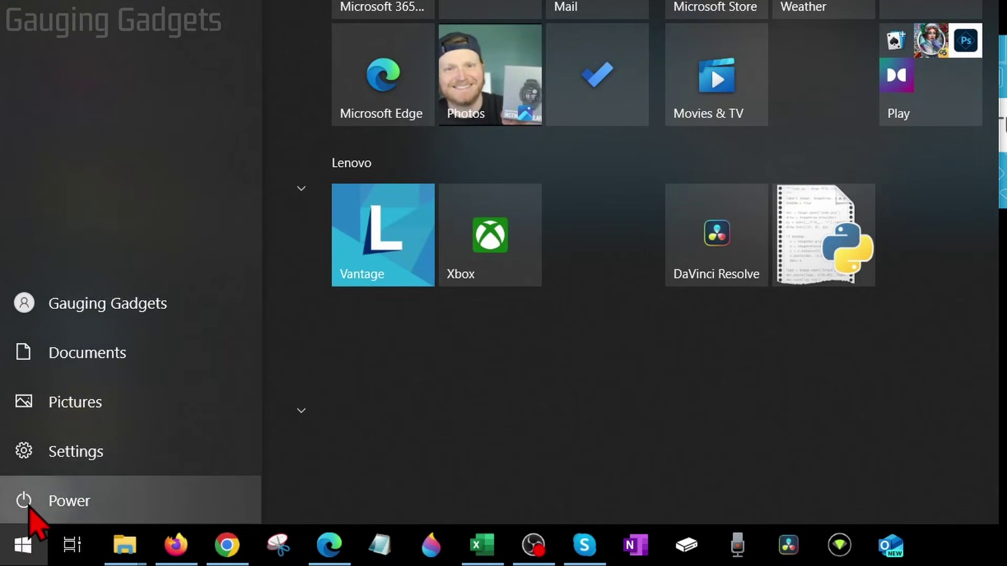
left_click(30, 507)
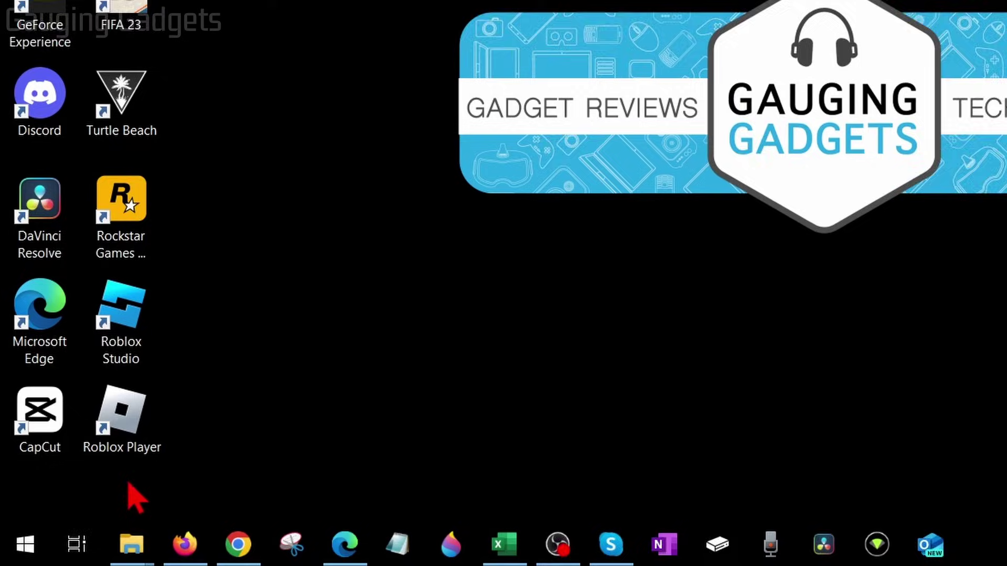
Run %localappdata% from the Run dialog to open the Local folder in File Explorer.
right_click(28, 544)
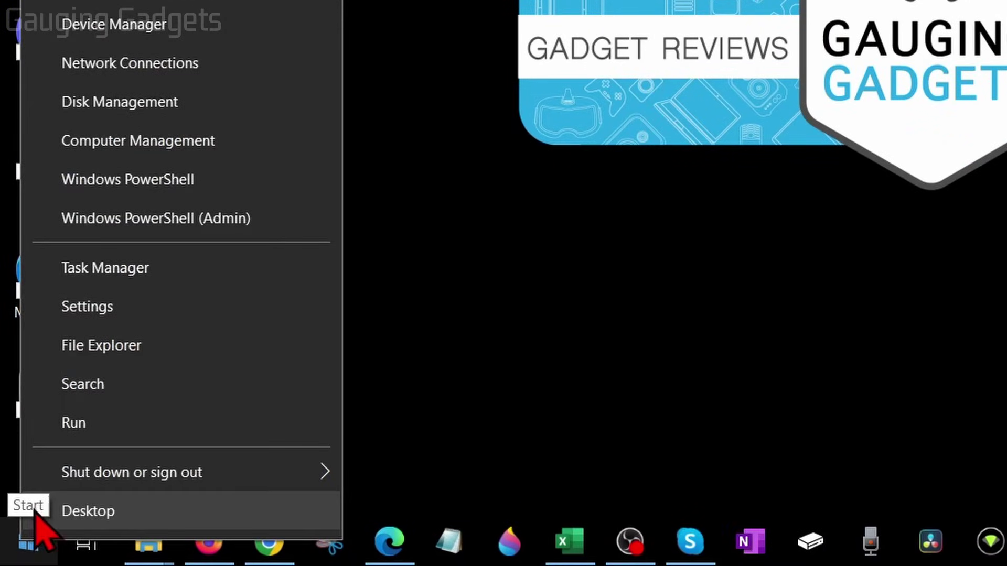
left_click(75, 425)
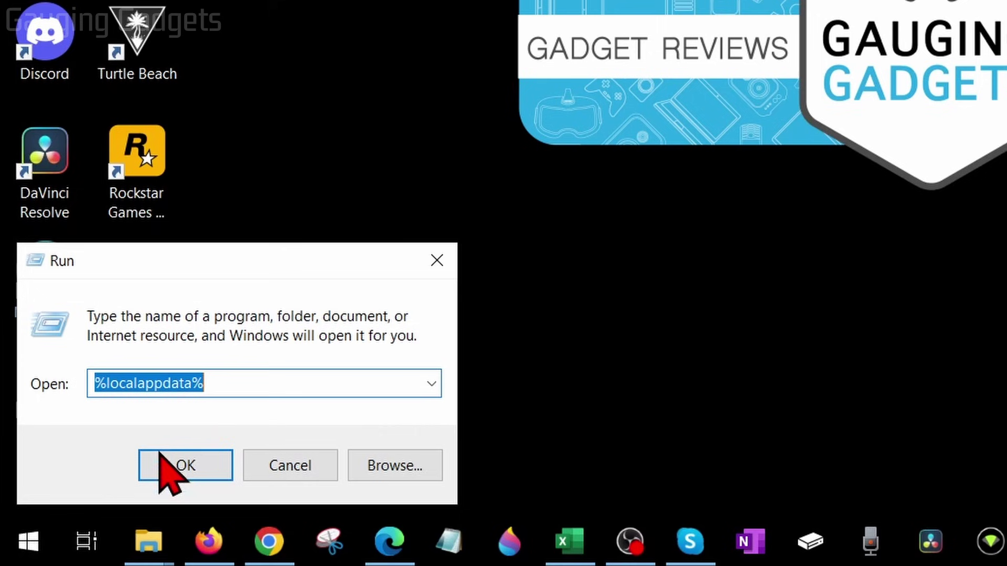
left_click(180, 470)
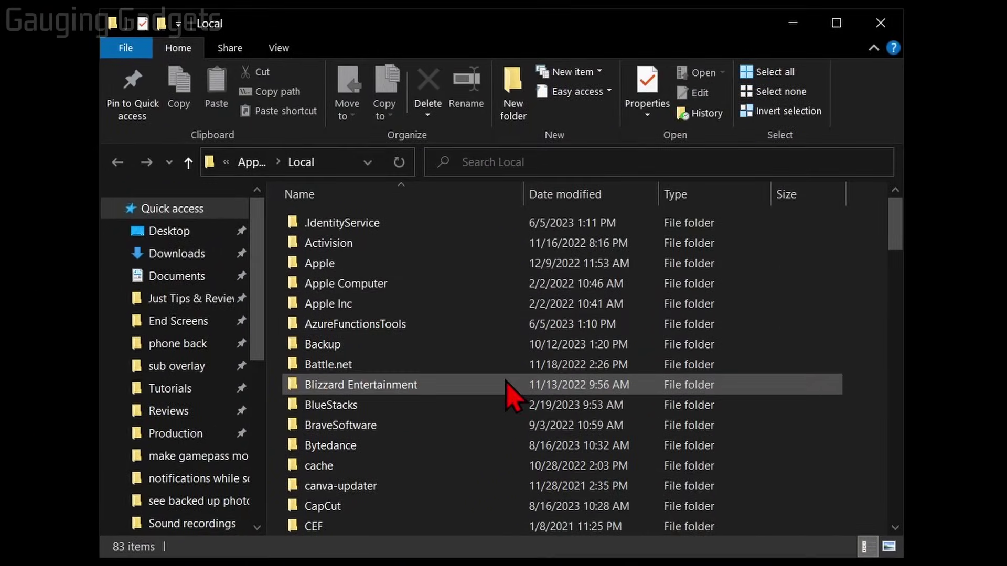
scroll(507, 393, "down", 1)
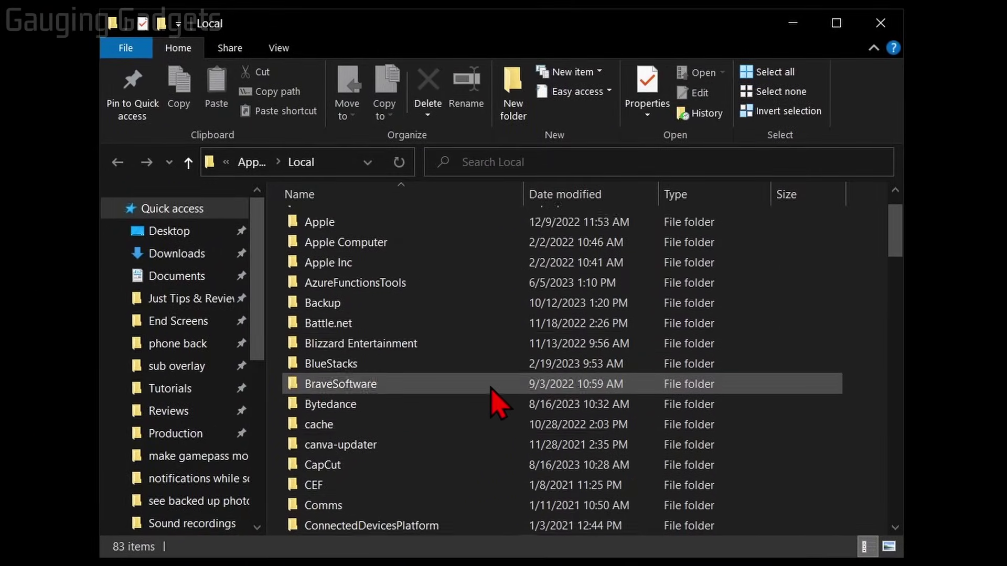
scroll(496, 404, "down", 6)
scroll(496, 403, "down", 8)
scroll(491, 407, "down", 3)
scroll(486, 408, "down", 2)
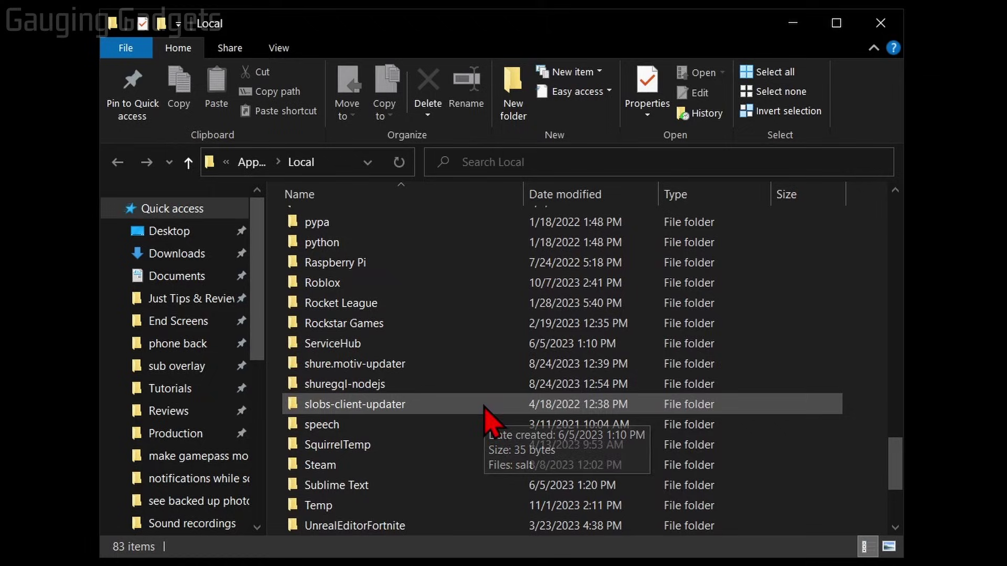
scroll(465, 362, "up", 1)
Delete the Roblox folder from the Local app data folder.
left_click(328, 345)
right_click(329, 346)
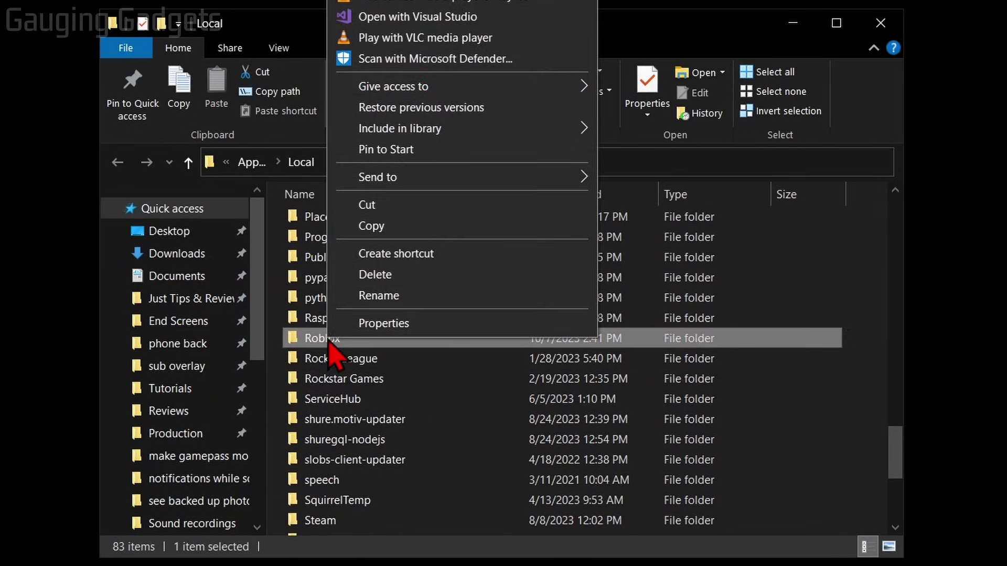
left_click(385, 279)
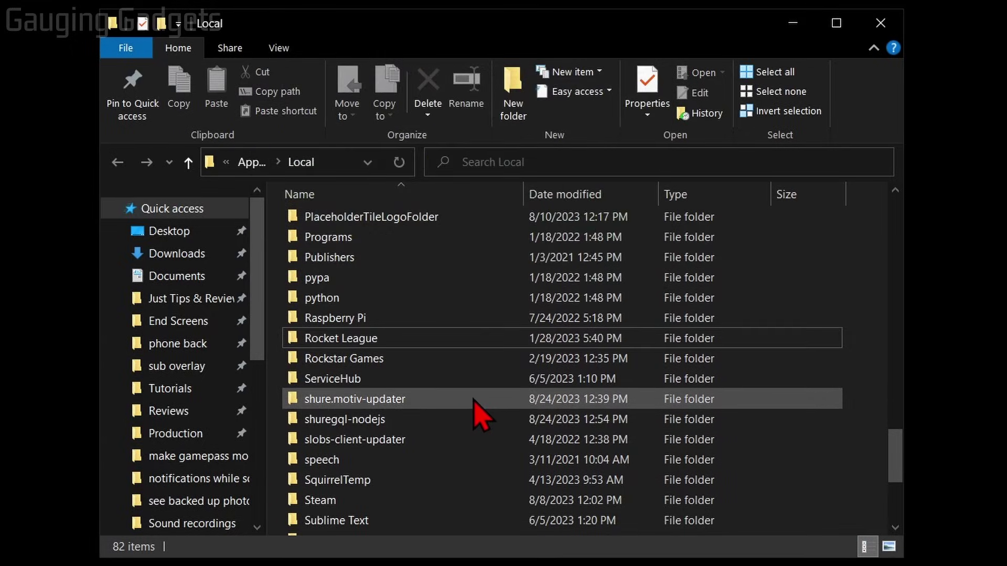
Close File Explorer and open Apps & features from the Start quick menu.
mouse_move(355, 399)
left_click(880, 23)
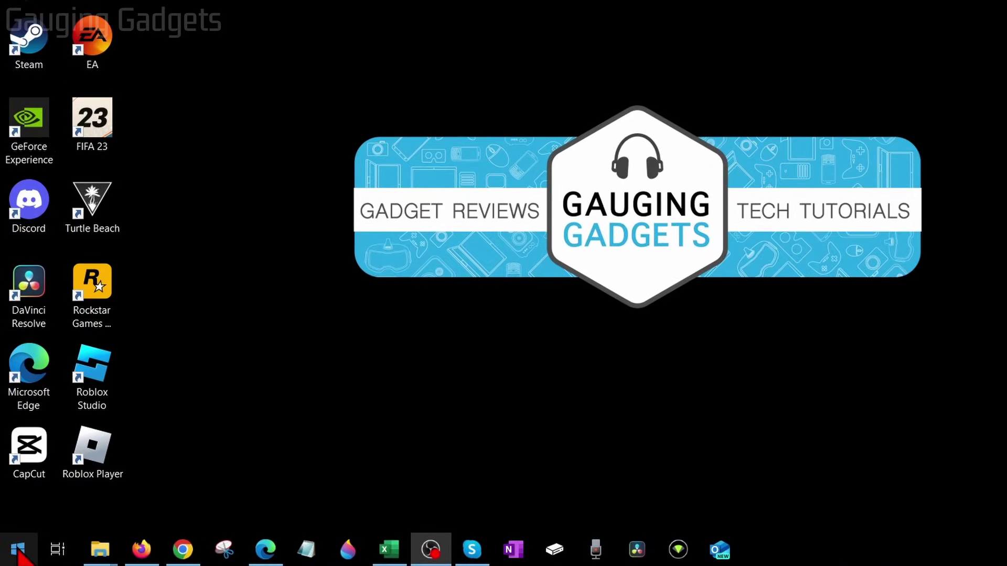
right_click(17, 549)
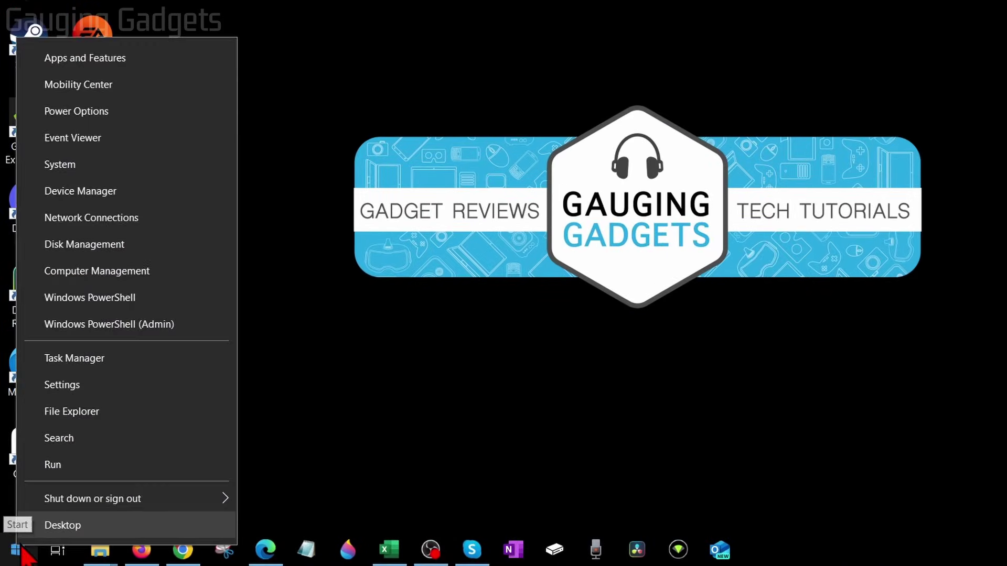
left_click(88, 60)
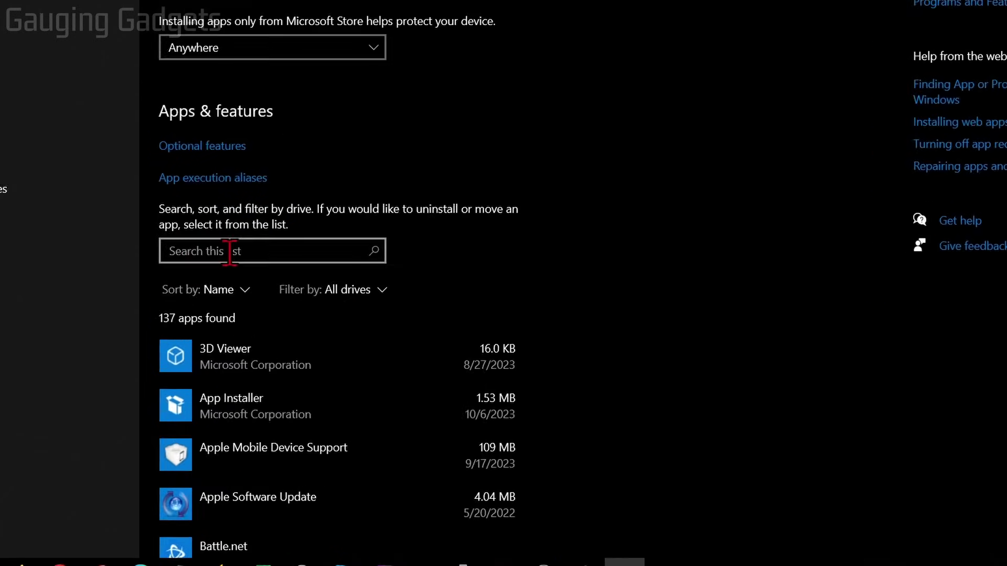
Search the installed apps for 'roblox' and uninstall Roblox Player.
left_click(229, 251)
type("roblox")
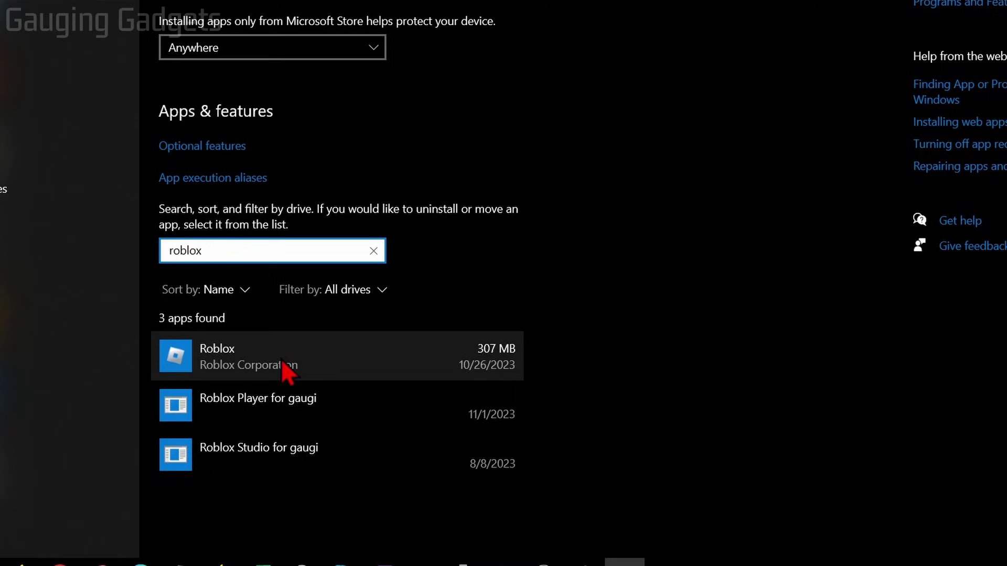
left_click(247, 366)
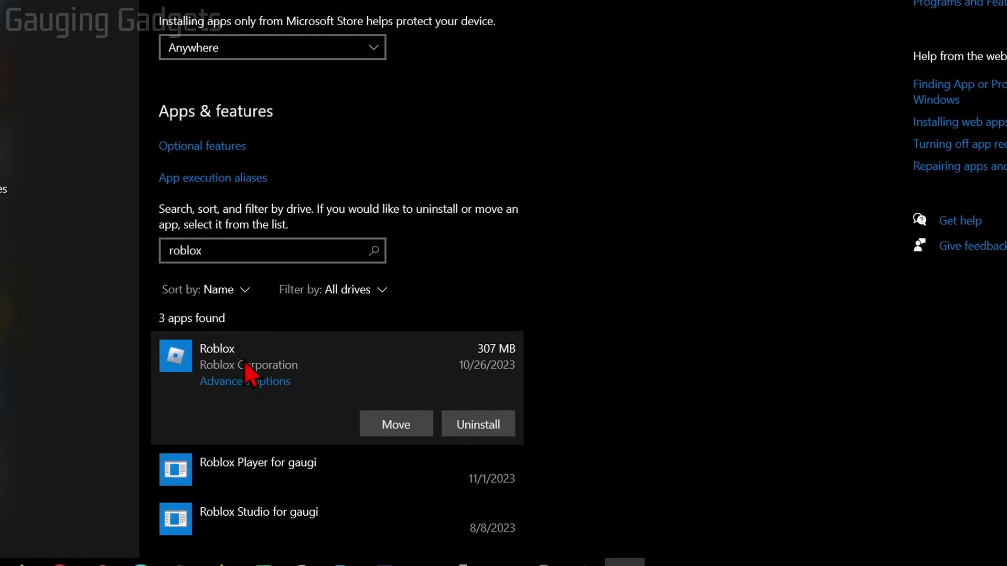
left_click(259, 464)
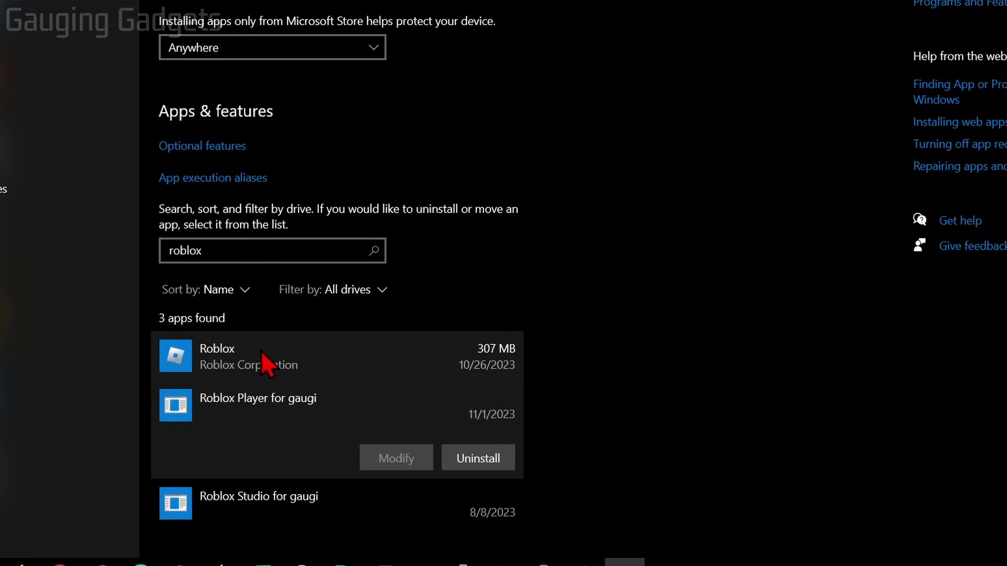
left_click(289, 346)
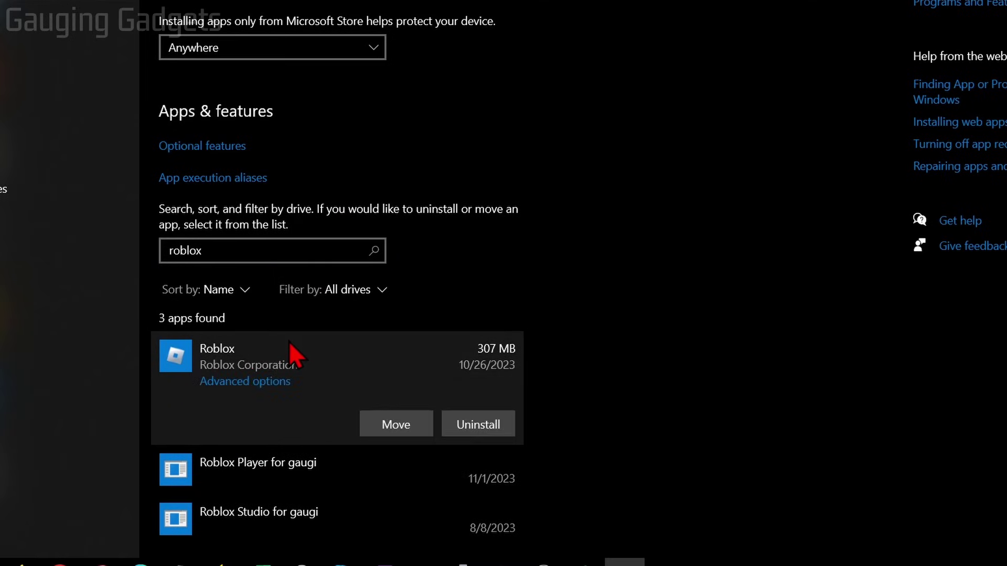
left_click(228, 464)
left_click(478, 459)
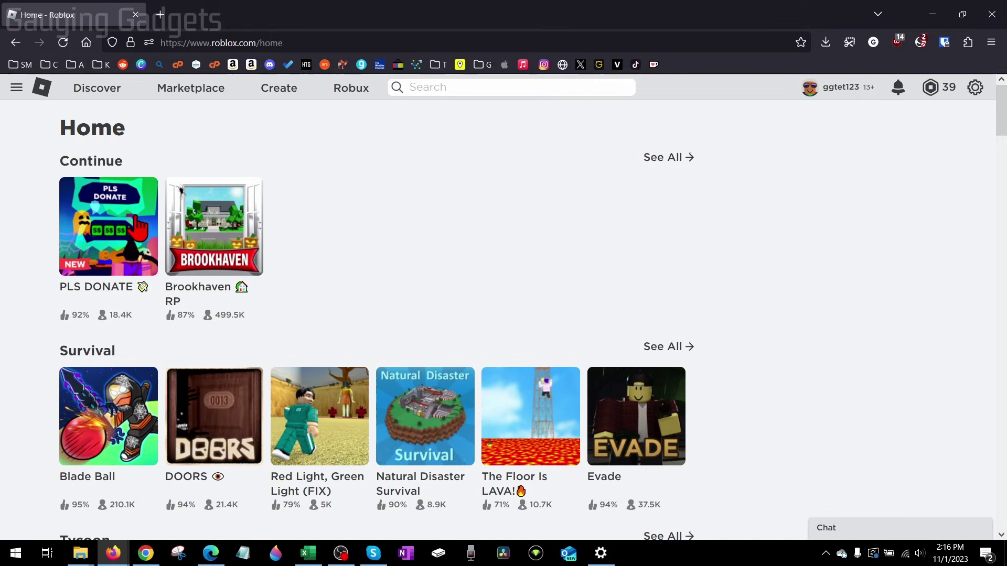
Open the PLS DONATE game page and press Play to get the Roblox install prompt.
left_click(129, 217)
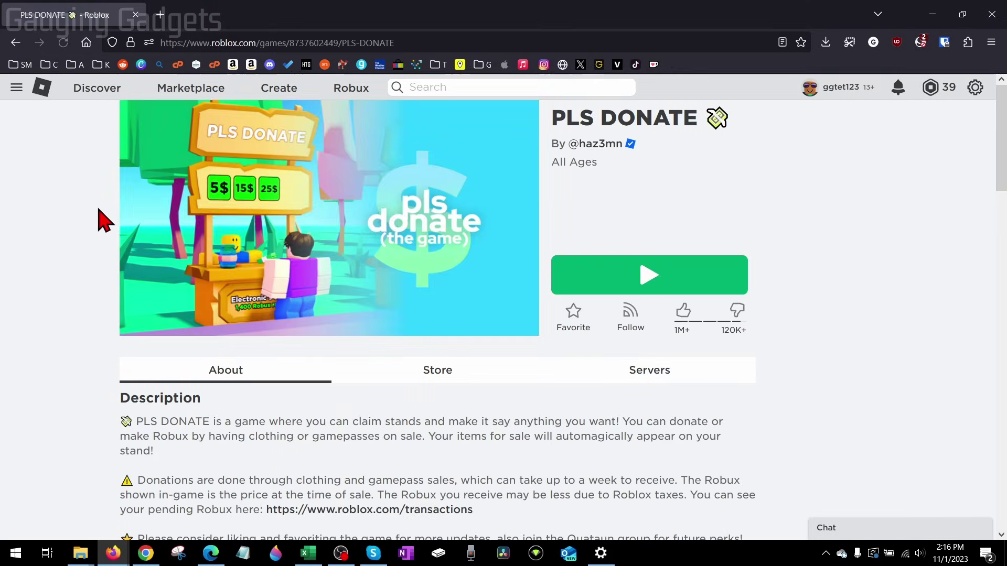
left_click(647, 286)
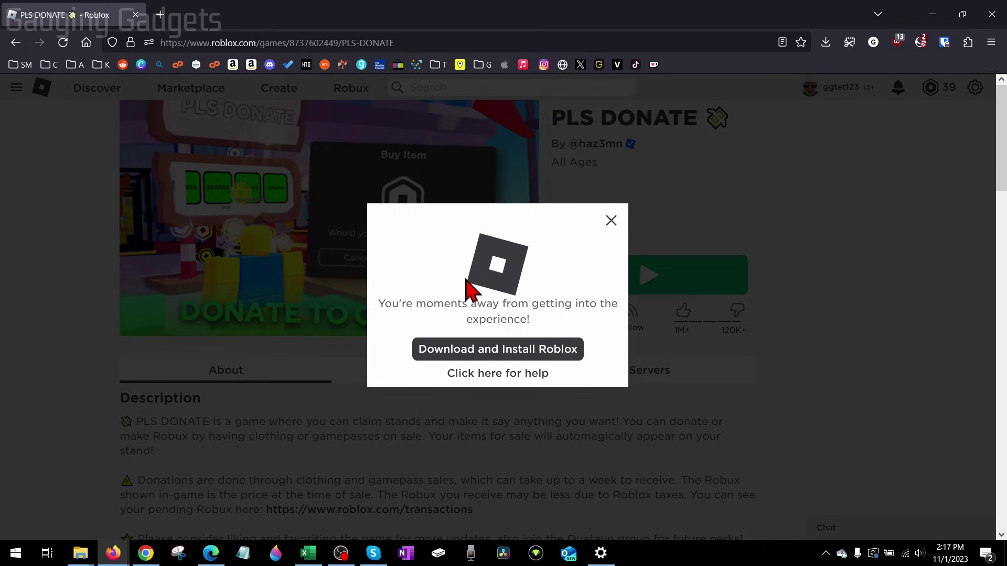
Download RobloxPlayerInstaller.exe, replacing the older copy, and run it from downloads.
left_click(513, 354)
left_click(413, 429)
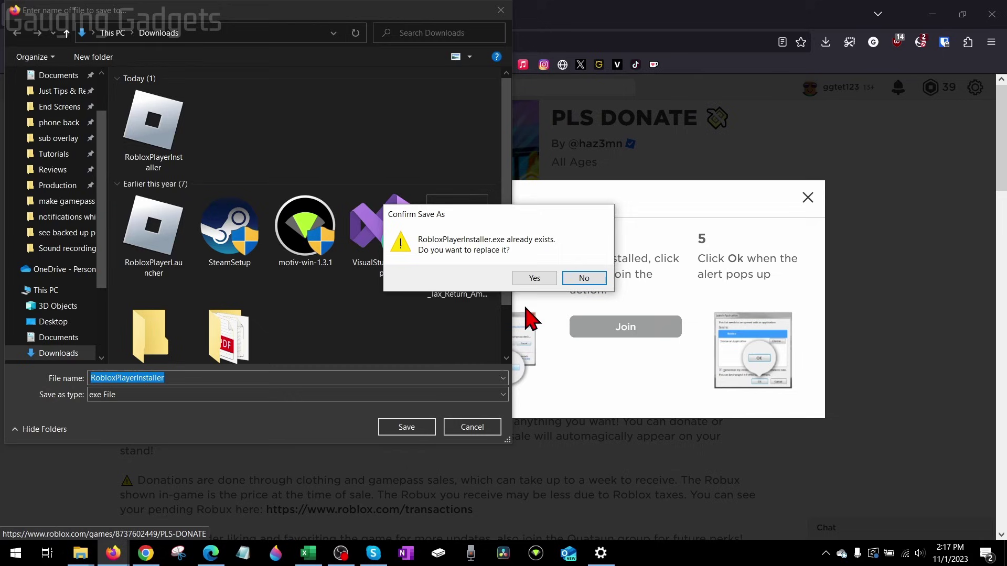
left_click(534, 278)
left_click(825, 42)
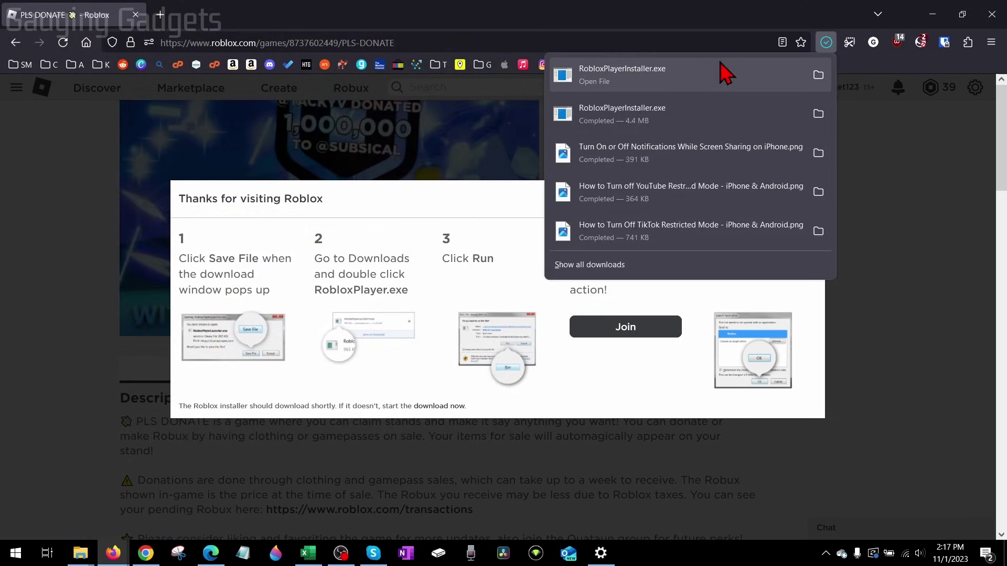
left_click(622, 75)
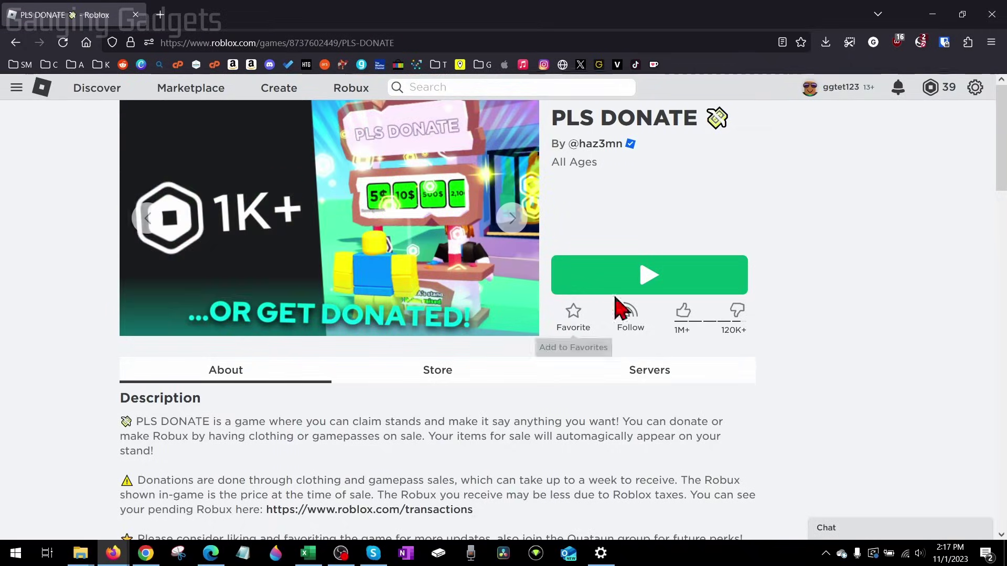
Play PLS DONATE from its page so Roblox joins a game server.
left_click(667, 288)
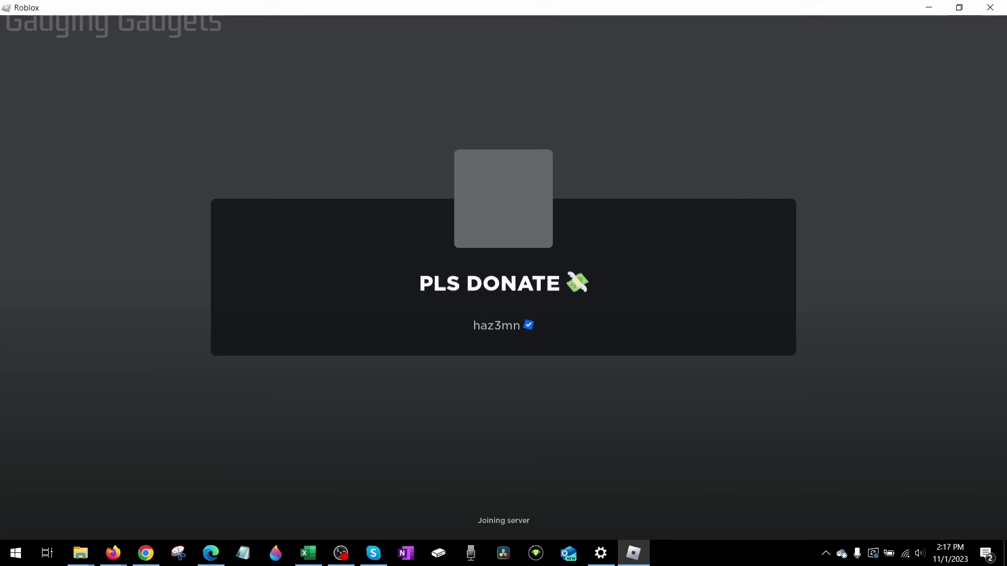